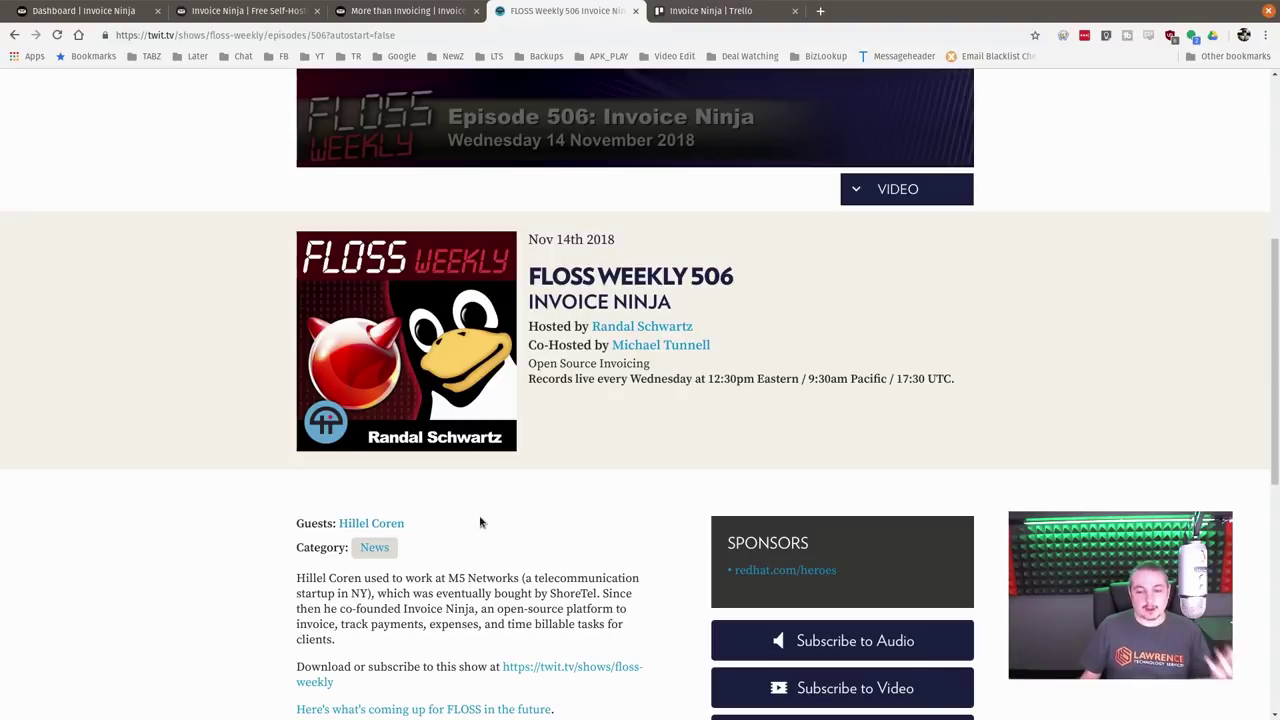
Return to the start of the FLOSS Weekly episode page and switch to the invoiceninja.org self-hosting site.
scroll(480, 522, up, 5)
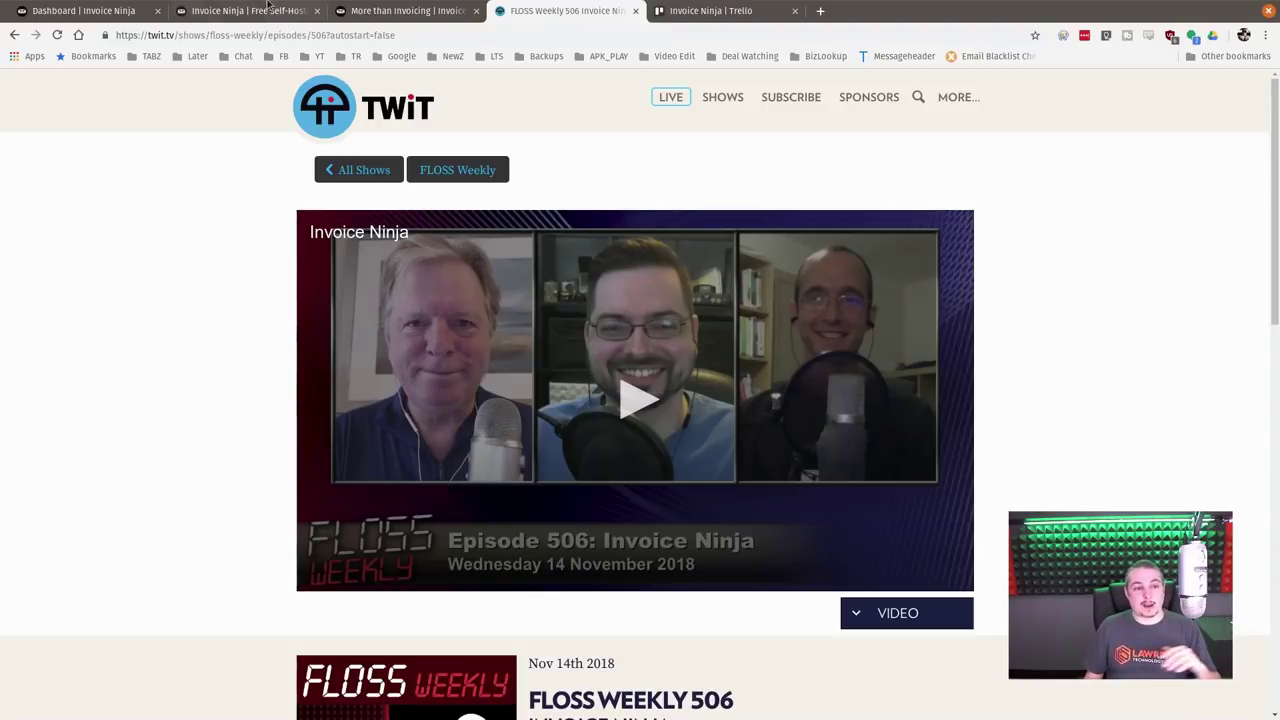
click(133, 11)
click(262, 11)
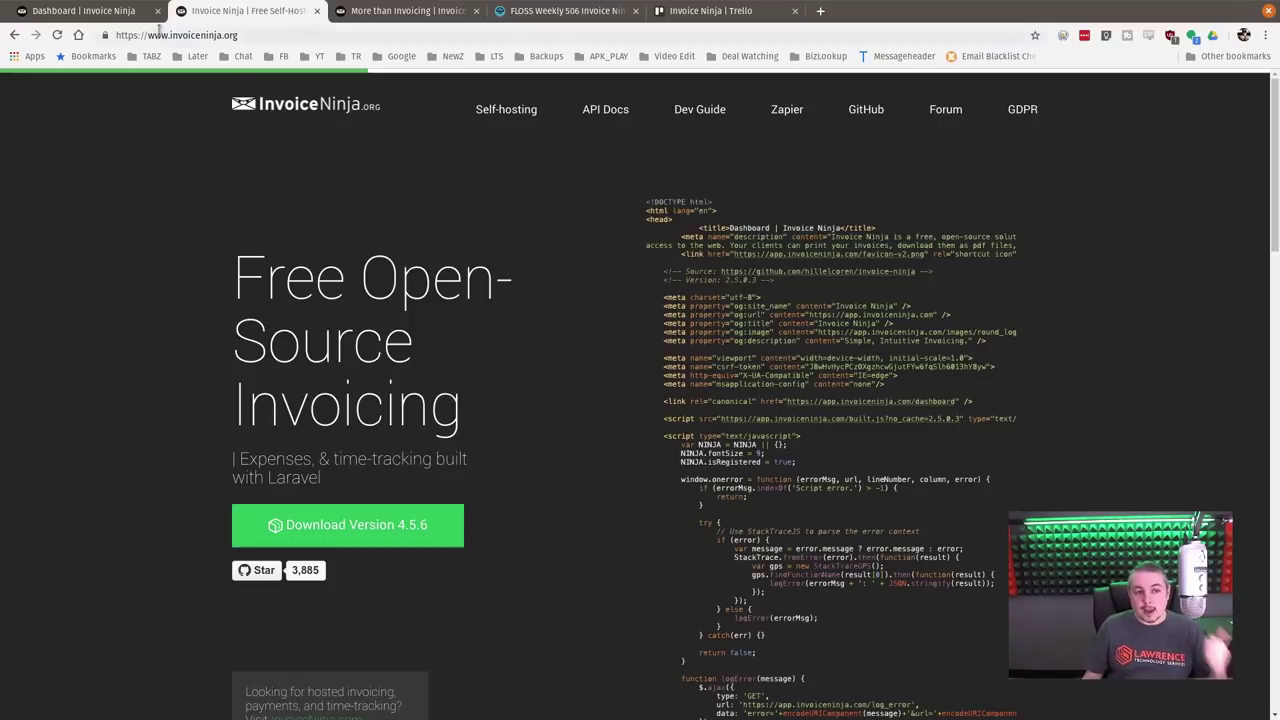
Switch to the Invoice Ninja app, look over the dashboard, and open the client record of Dewey Cheatham & Howe.
click(134, 14)
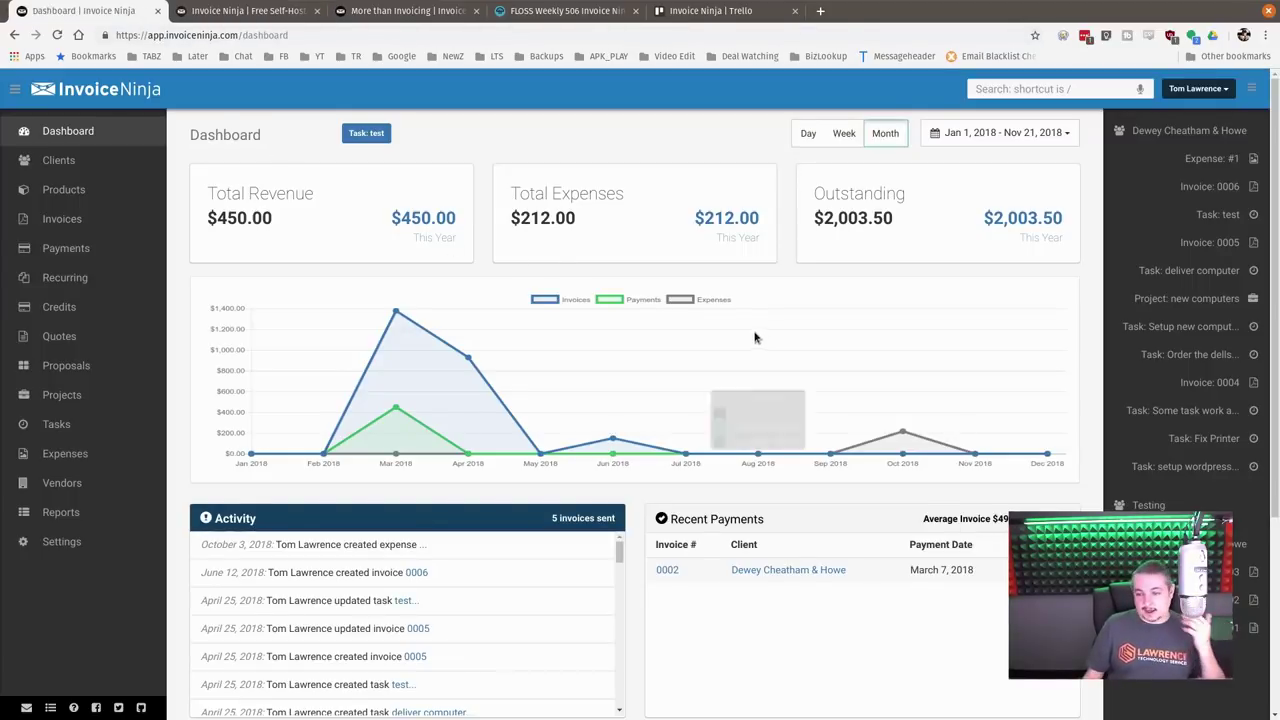
scroll(757, 337, down, 3)
scroll(760, 343, up, 3)
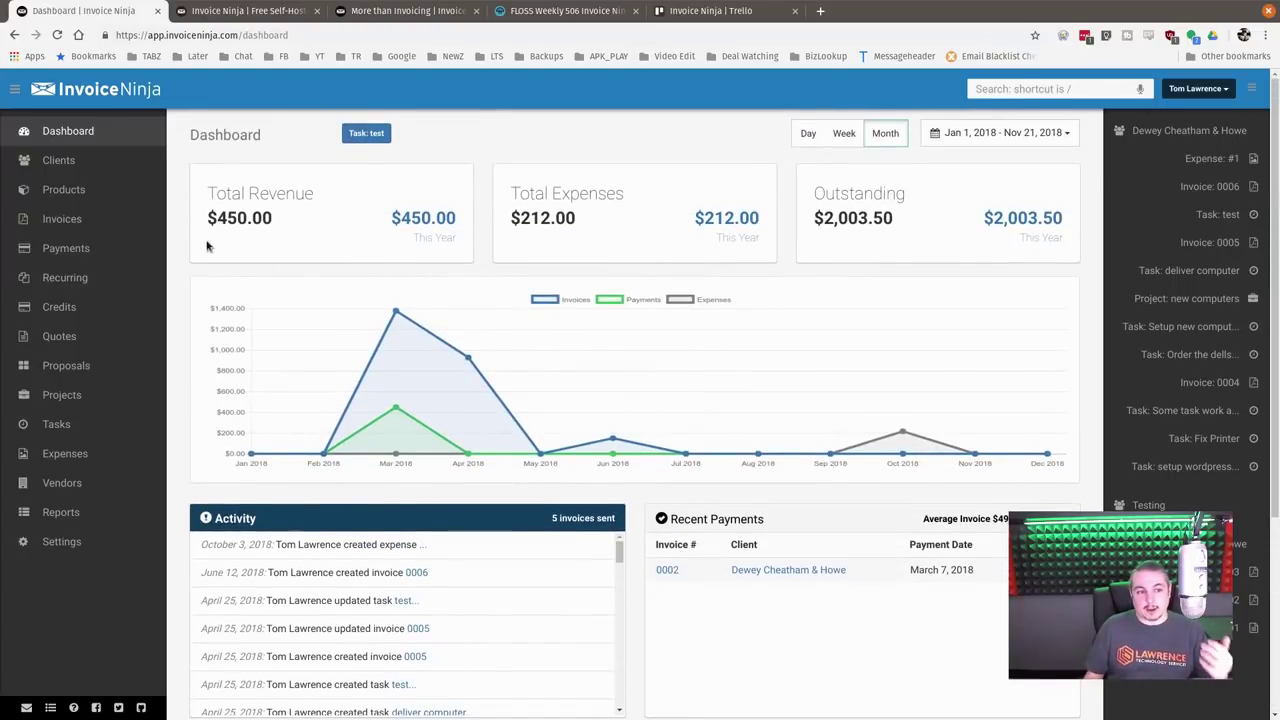
click(100, 160)
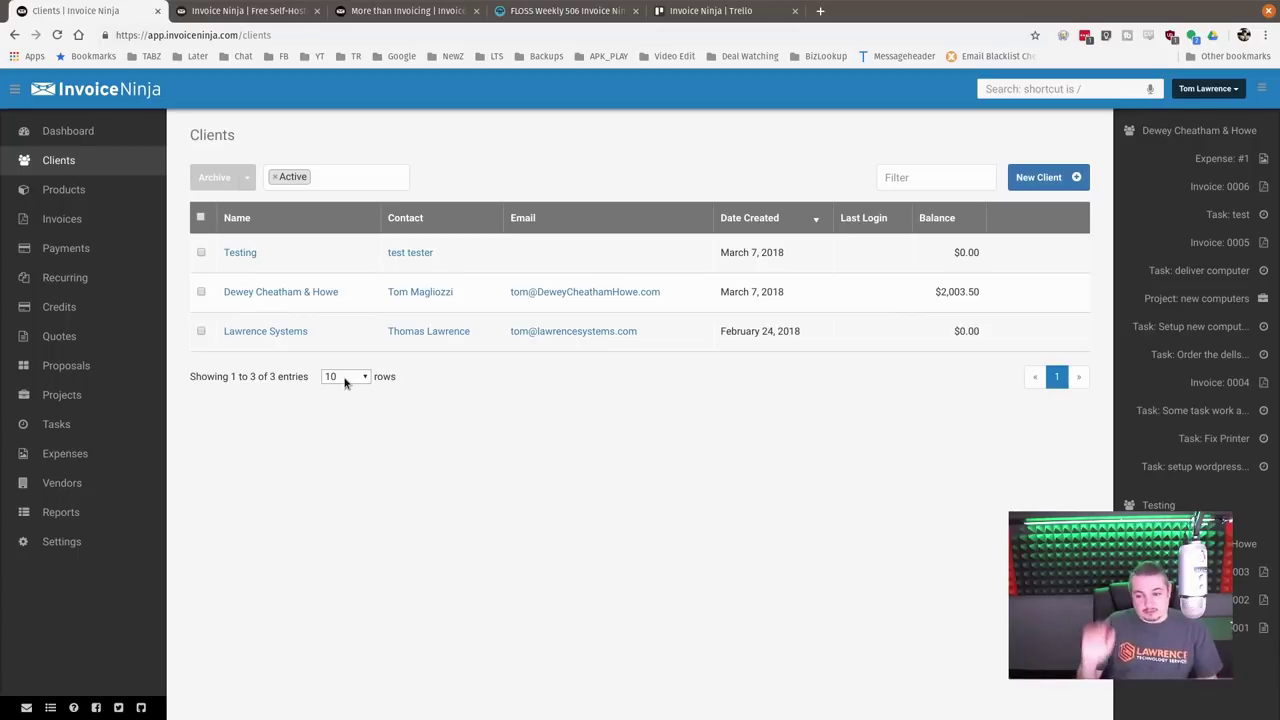
click(300, 291)
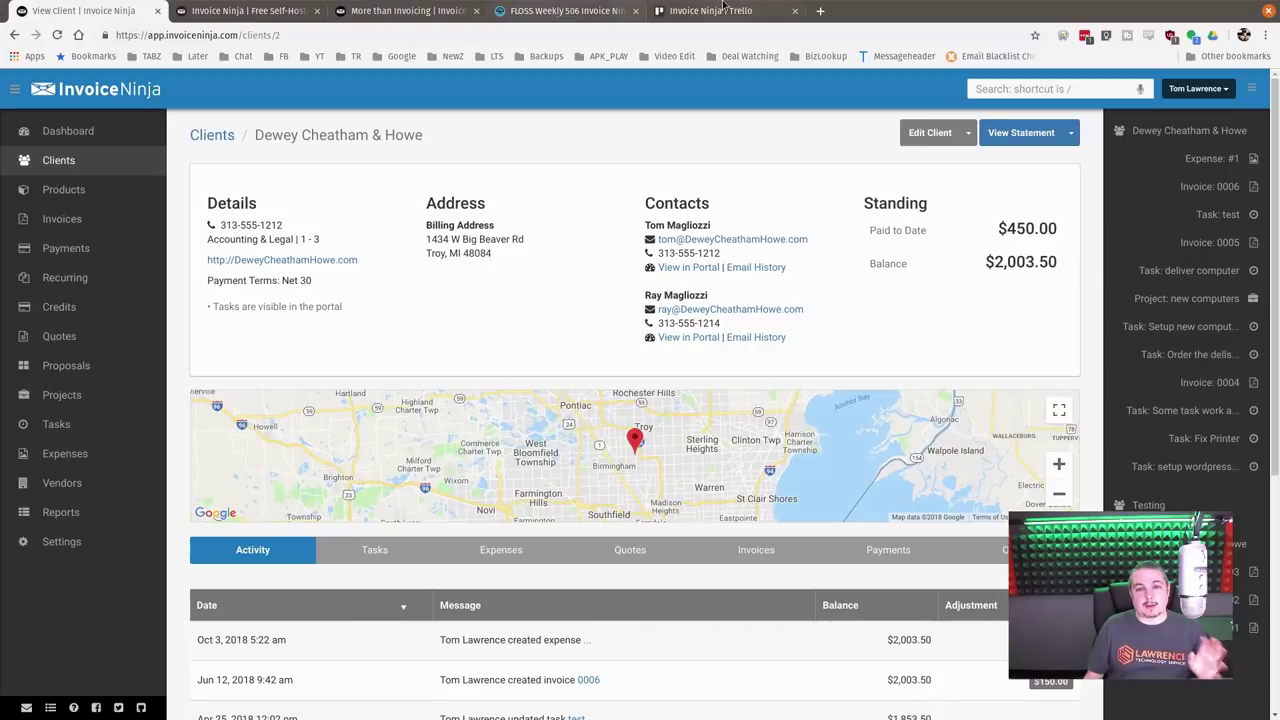
Switch to the Invoice Ninja Trello board and view the statements.png attachment of the Client statement improvements card in Version 4.5.
click(724, 9)
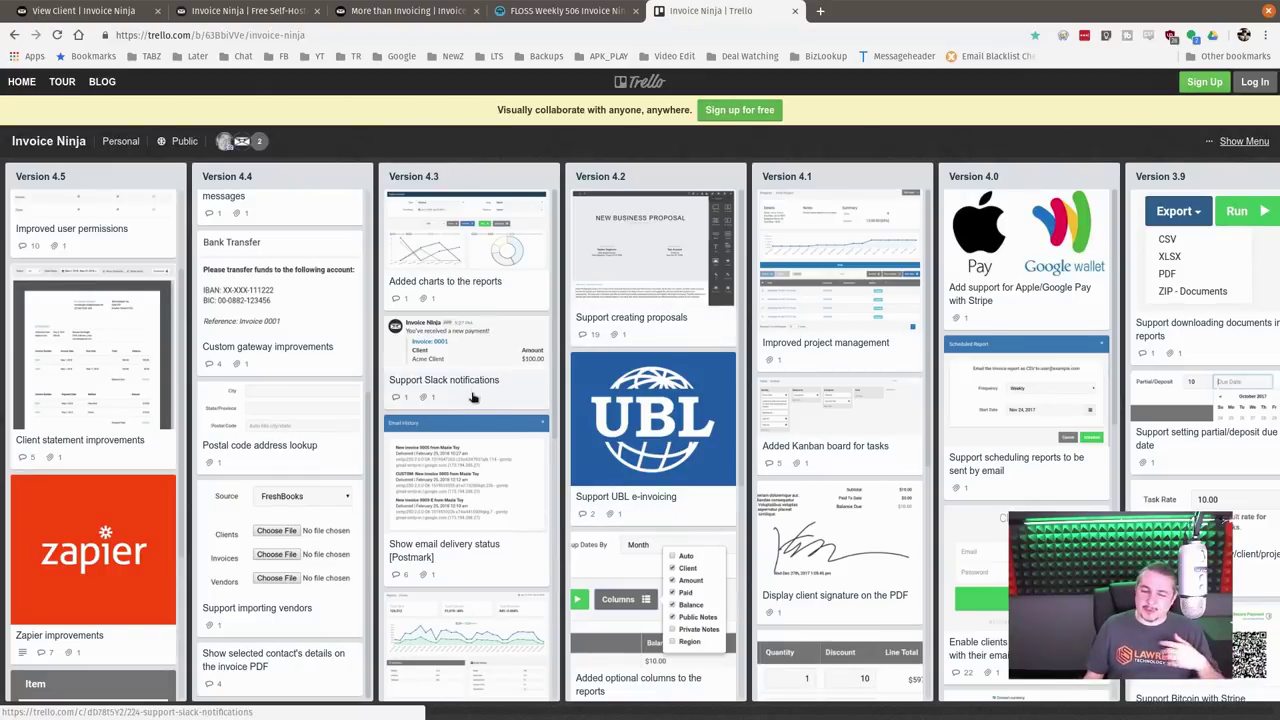
scroll(476, 420, down, 4)
scroll(476, 426, down, 2)
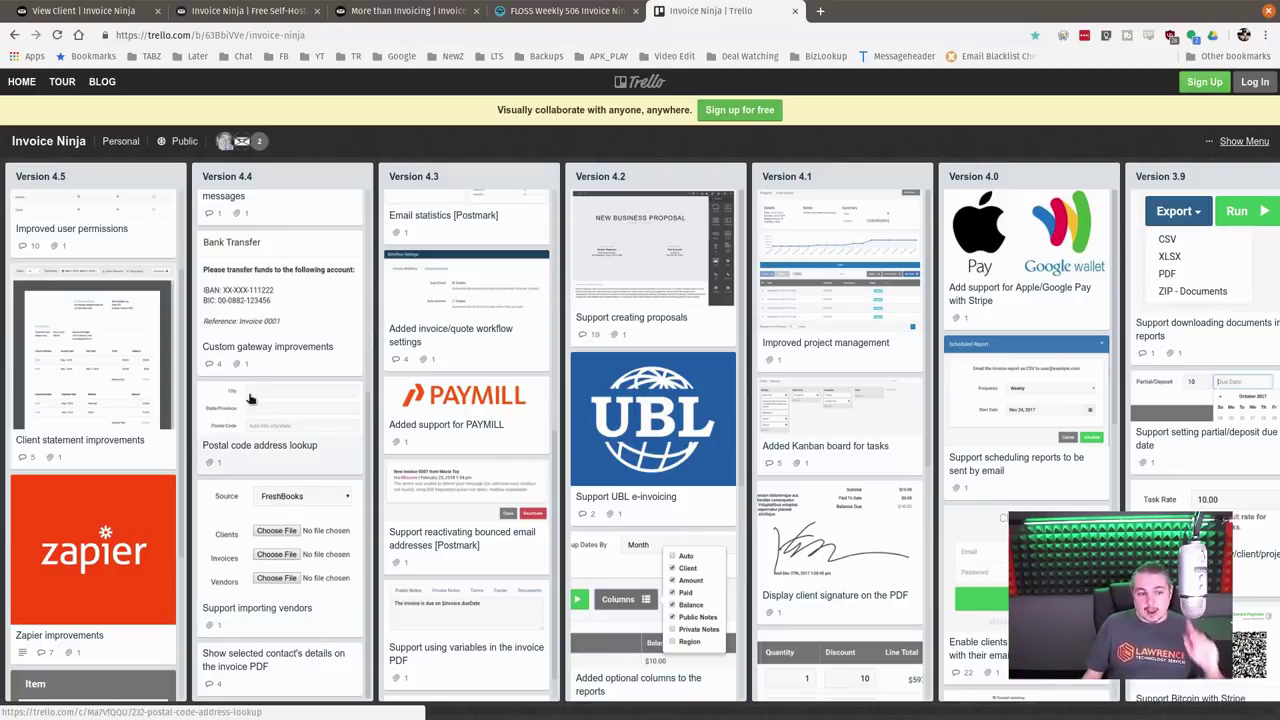
click(95, 442)
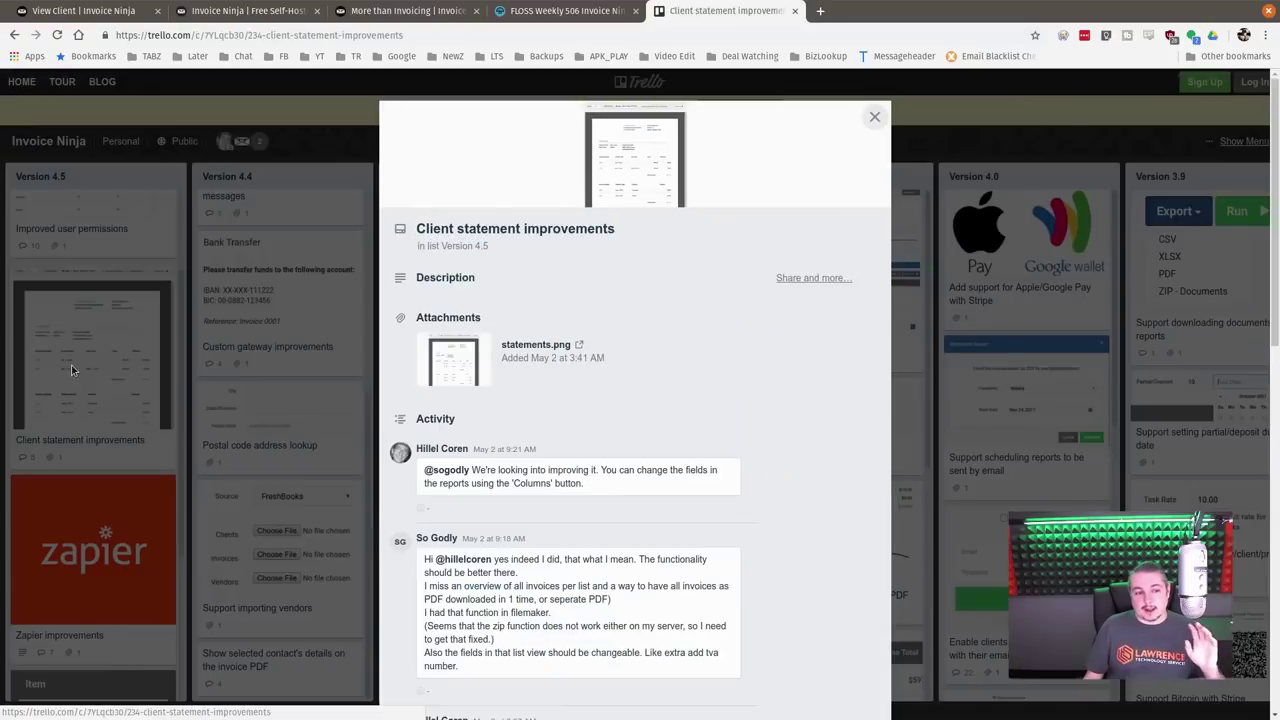
click(644, 191)
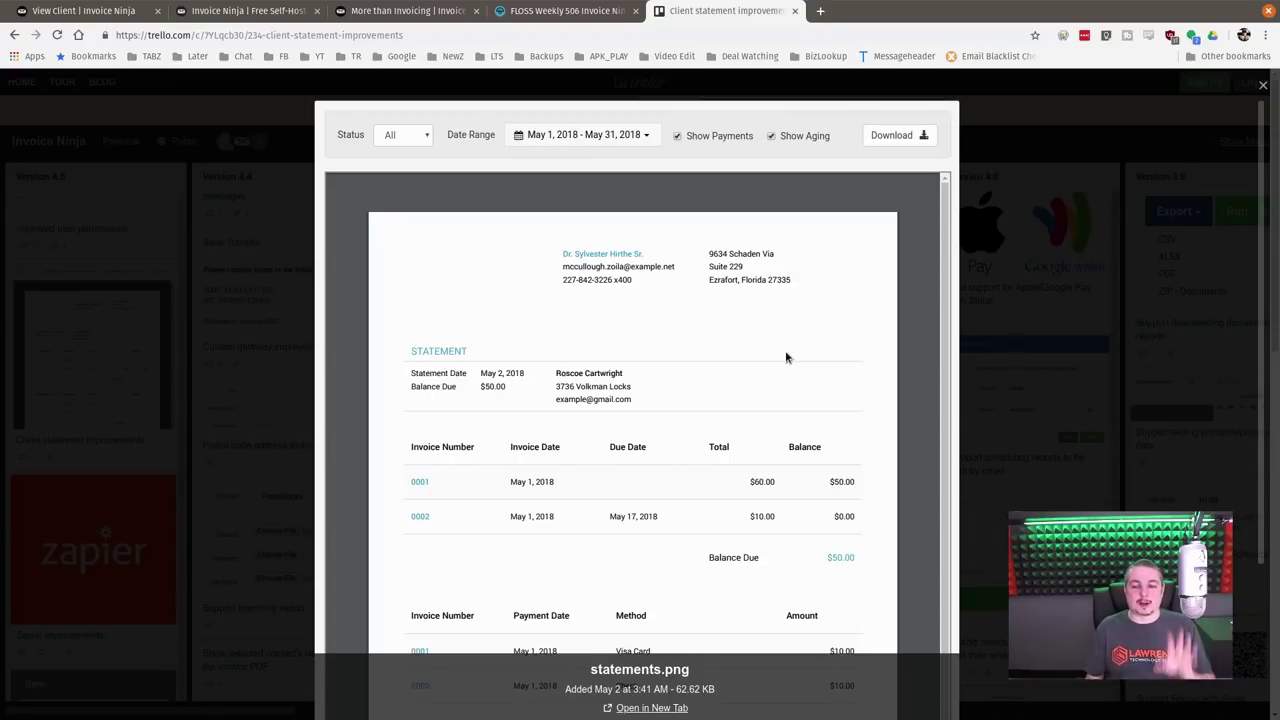
click(1028, 402)
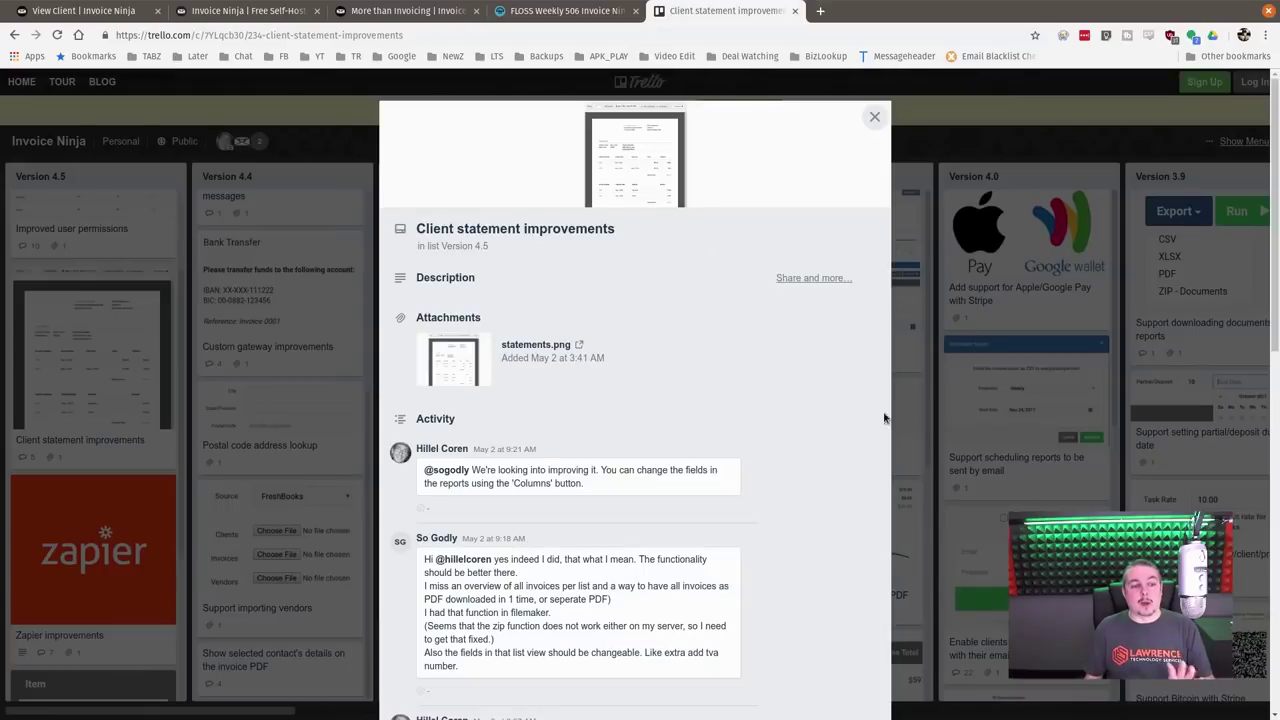
click(874, 117)
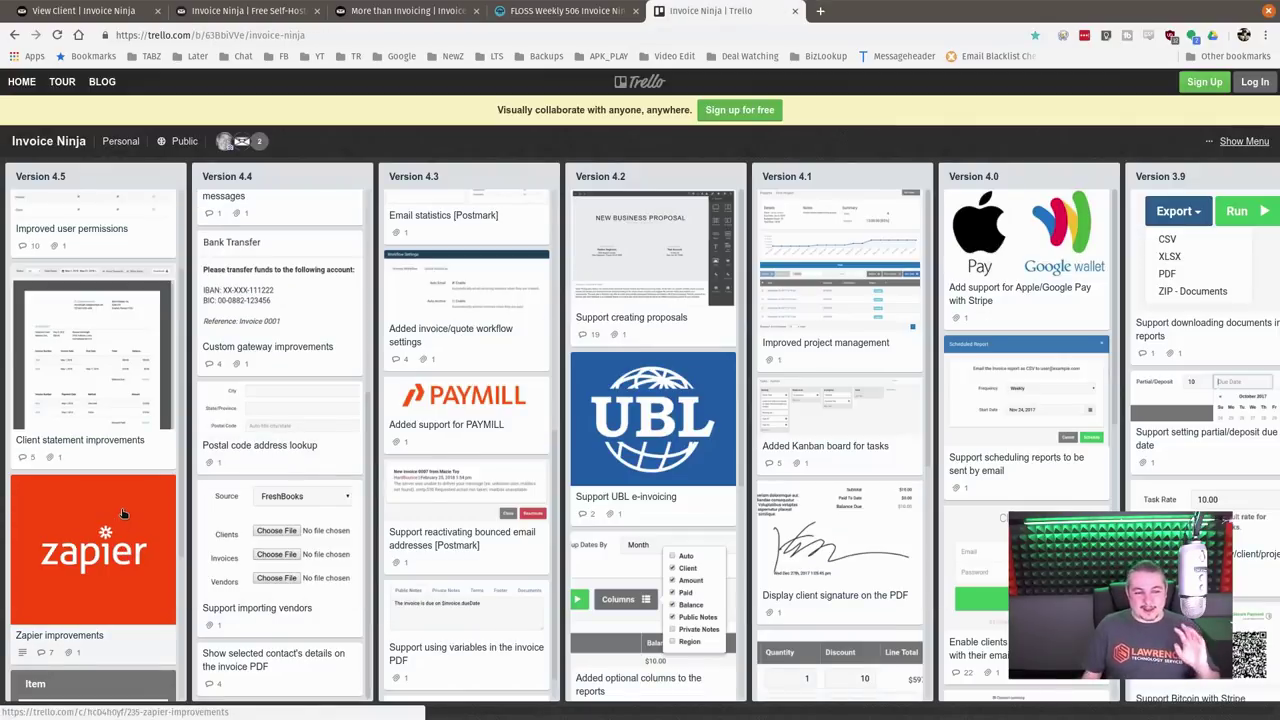
Open the Improved product selection card in the Version 4.5 list and view its products.png attachment.
scroll(122, 513, down, 3)
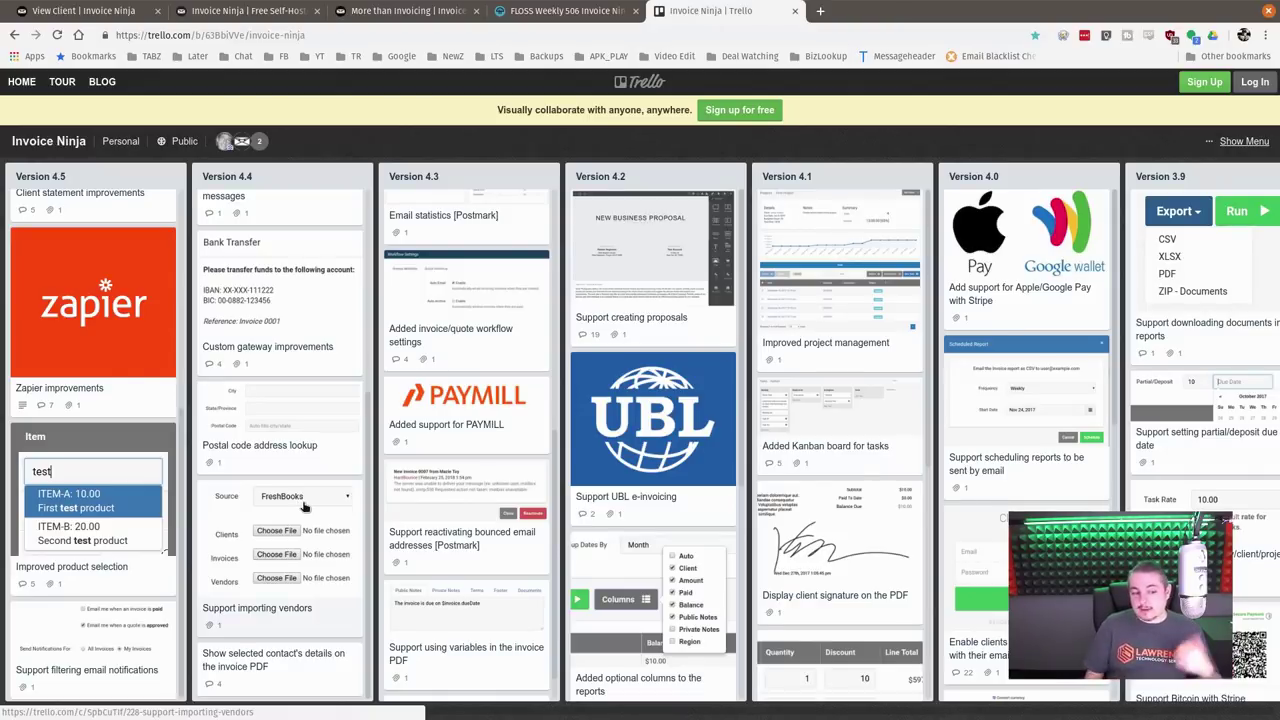
click(97, 548)
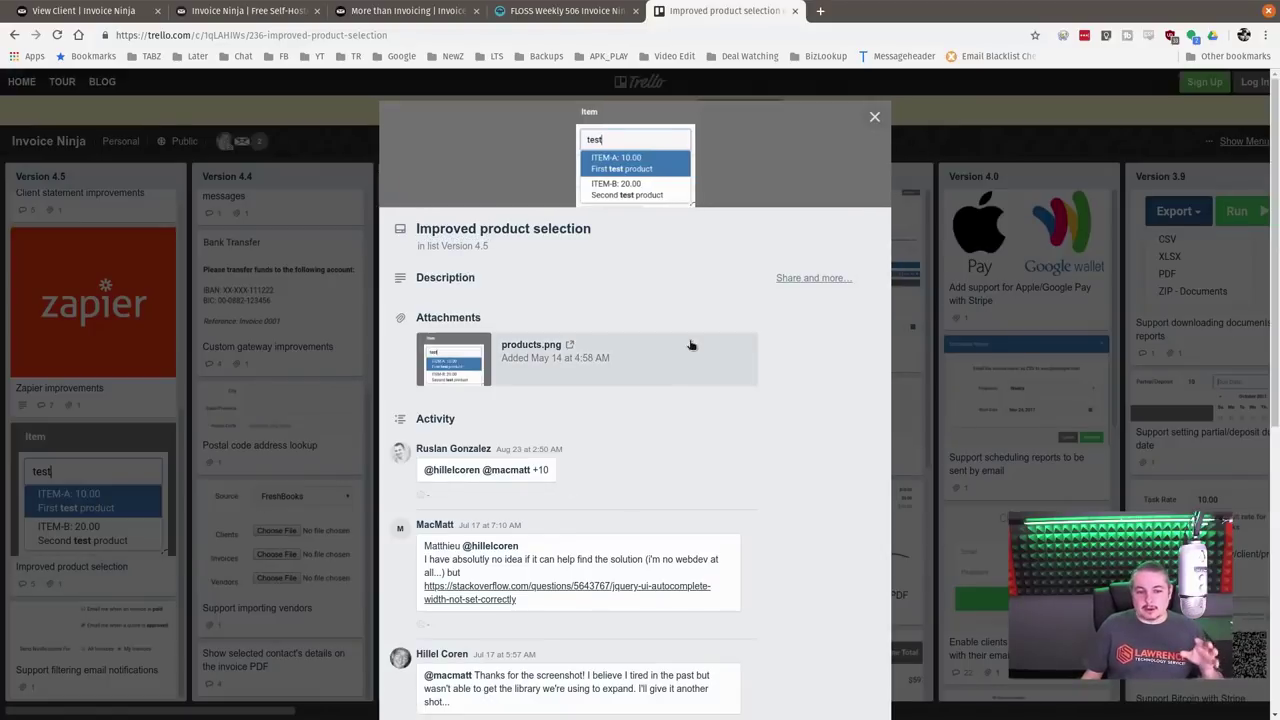
click(478, 362)
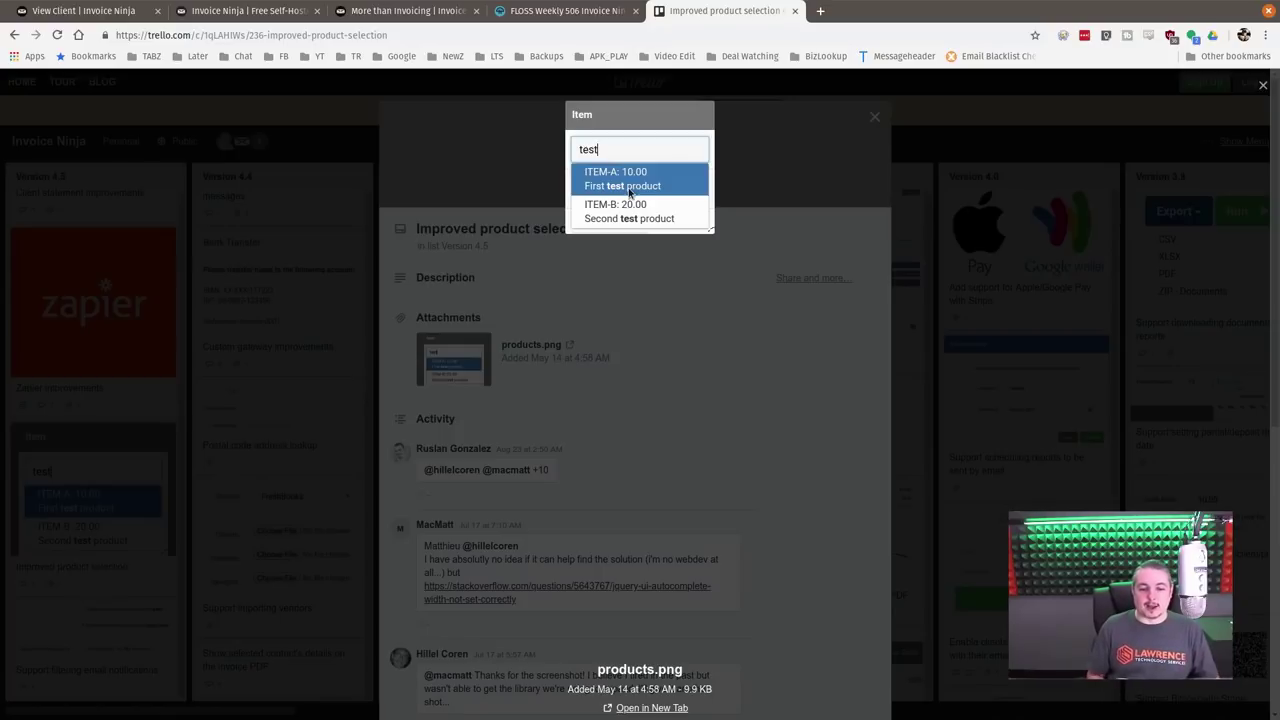
Switch back to Invoice Ninja and start a new invoice for Dewey Cheatham & Howe with Setup FreeNAS System as the line item.
click(115, 10)
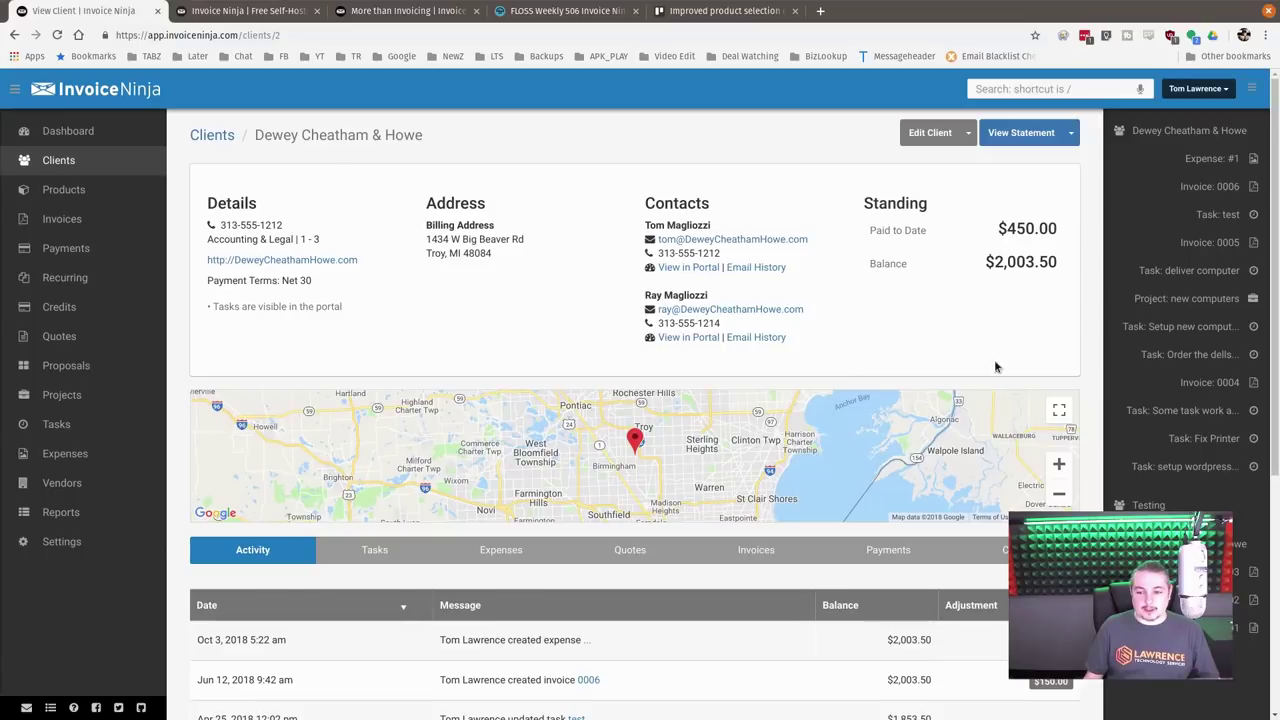
key(n)
key(i)
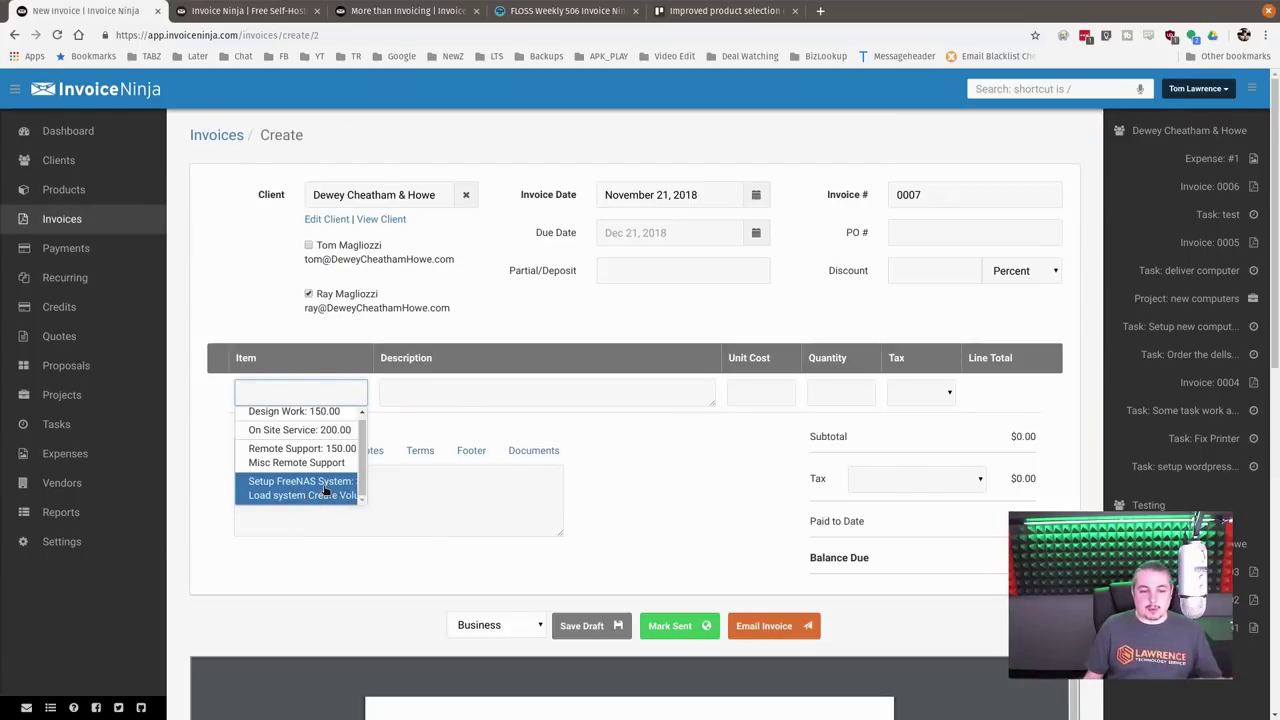
click(325, 490)
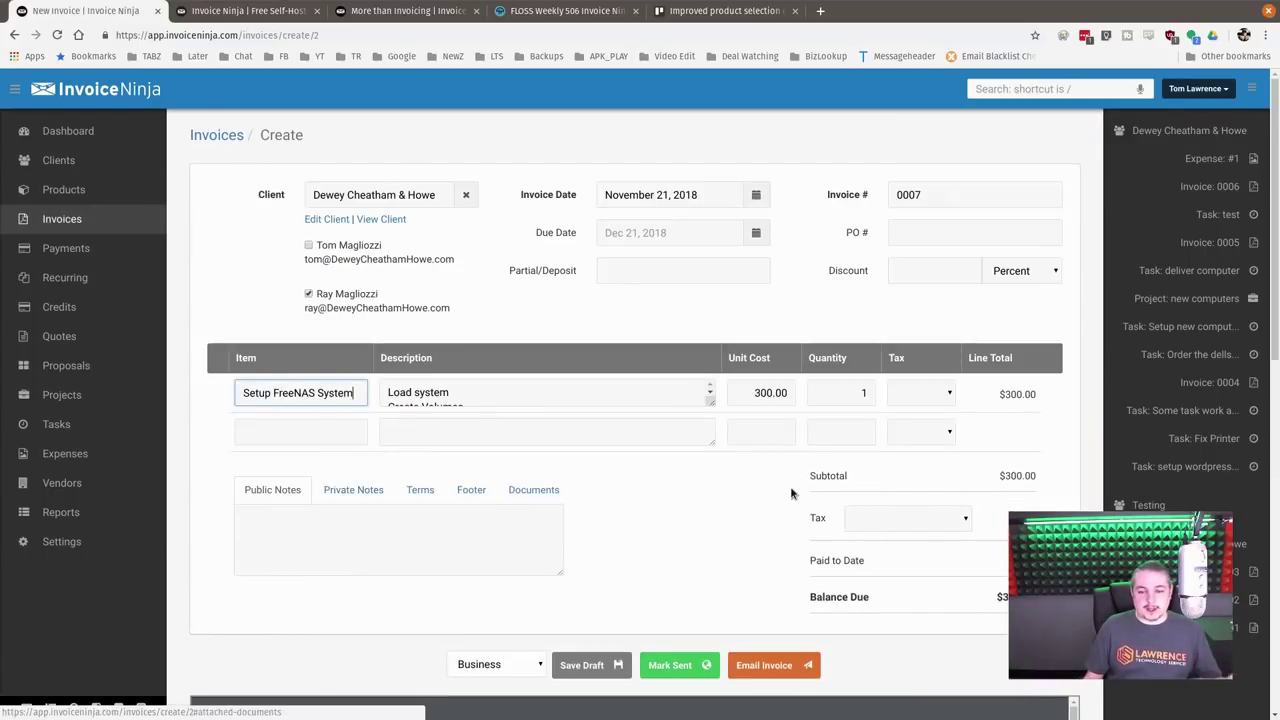
Return to Trello, close the Improved product selection card, and look over the Version 4.3 list.
click(762, 9)
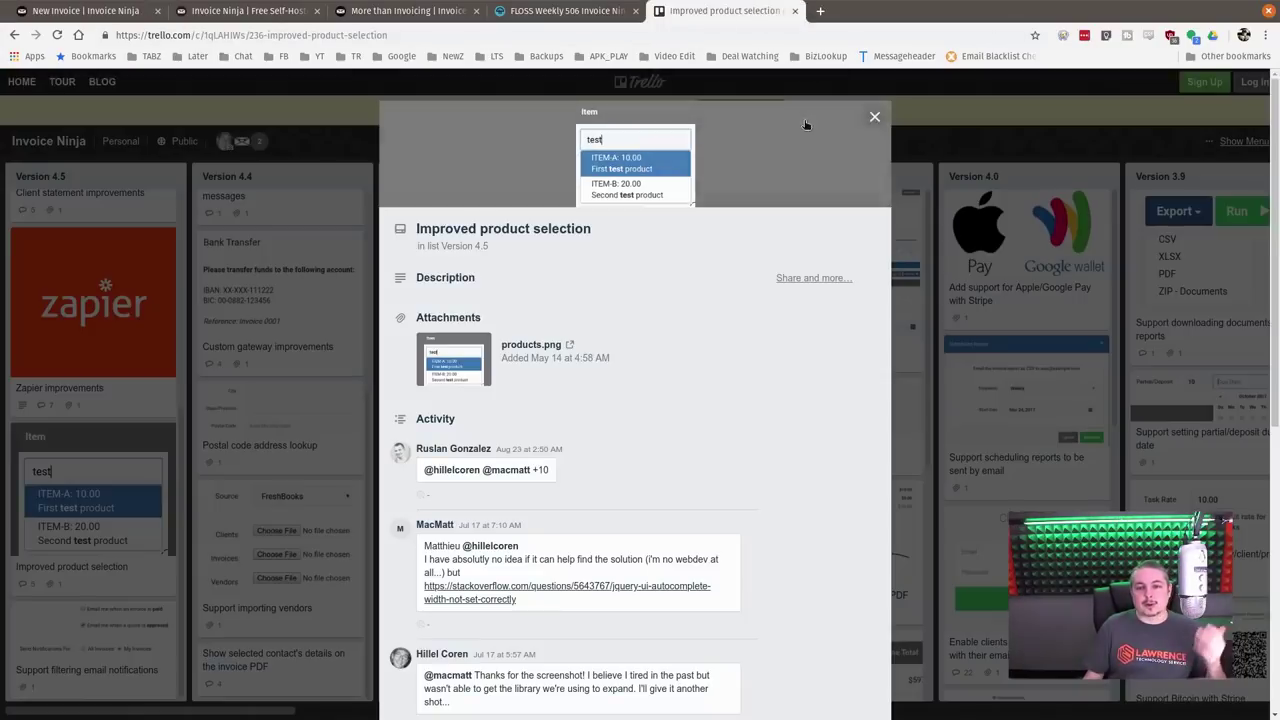
click(874, 116)
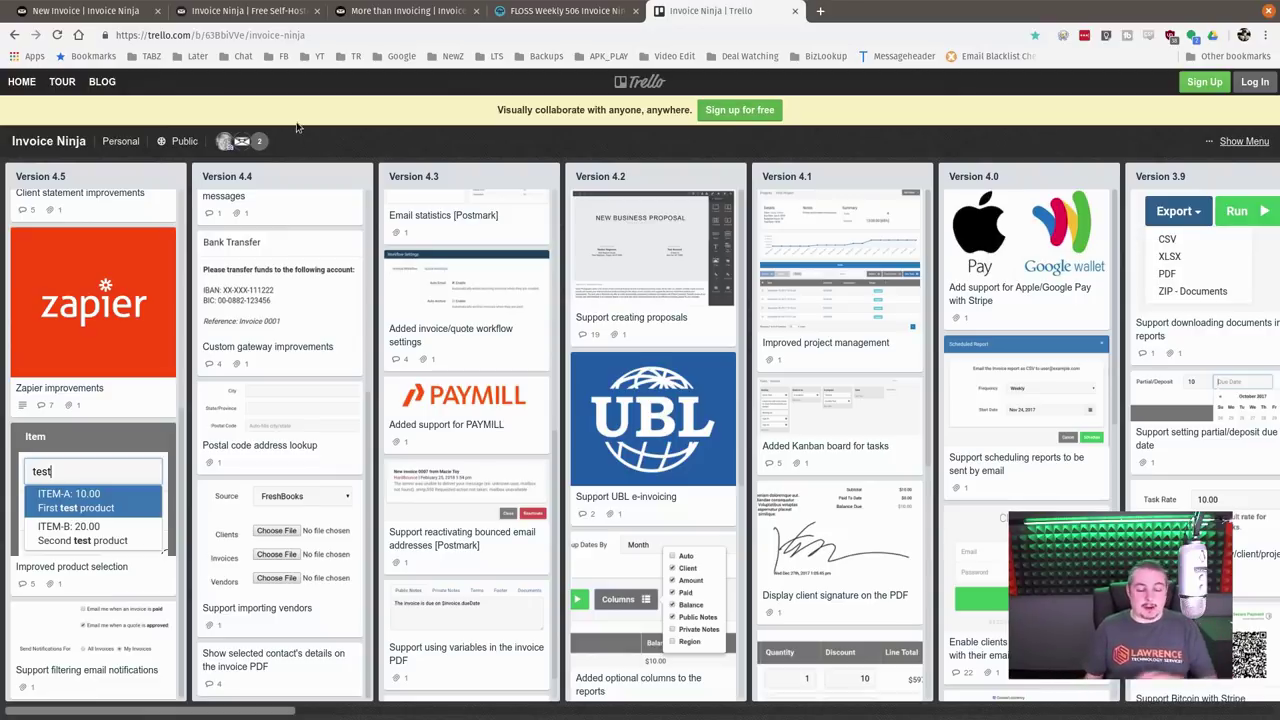
scroll(375, 471, down, 1)
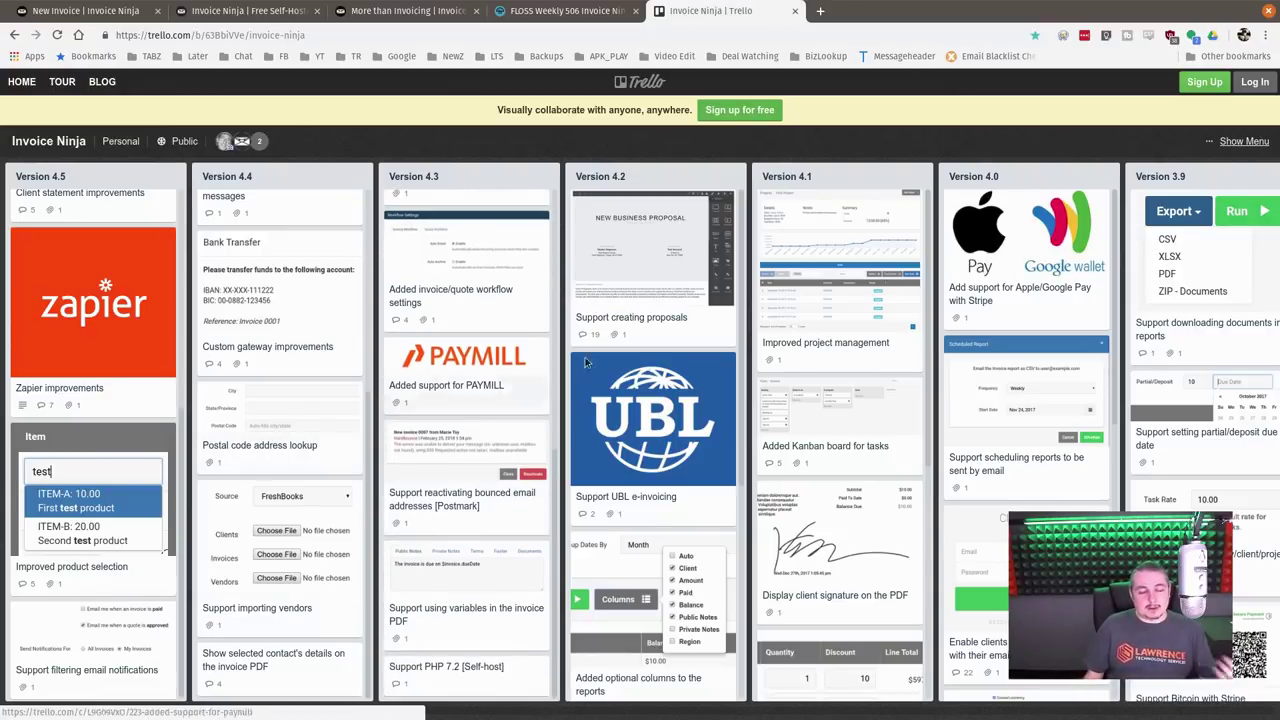
Revisit the FLOSS Weekly episode page, return to the Trello board, and review earlier cards in the Version 4.4 list.
click(582, 11)
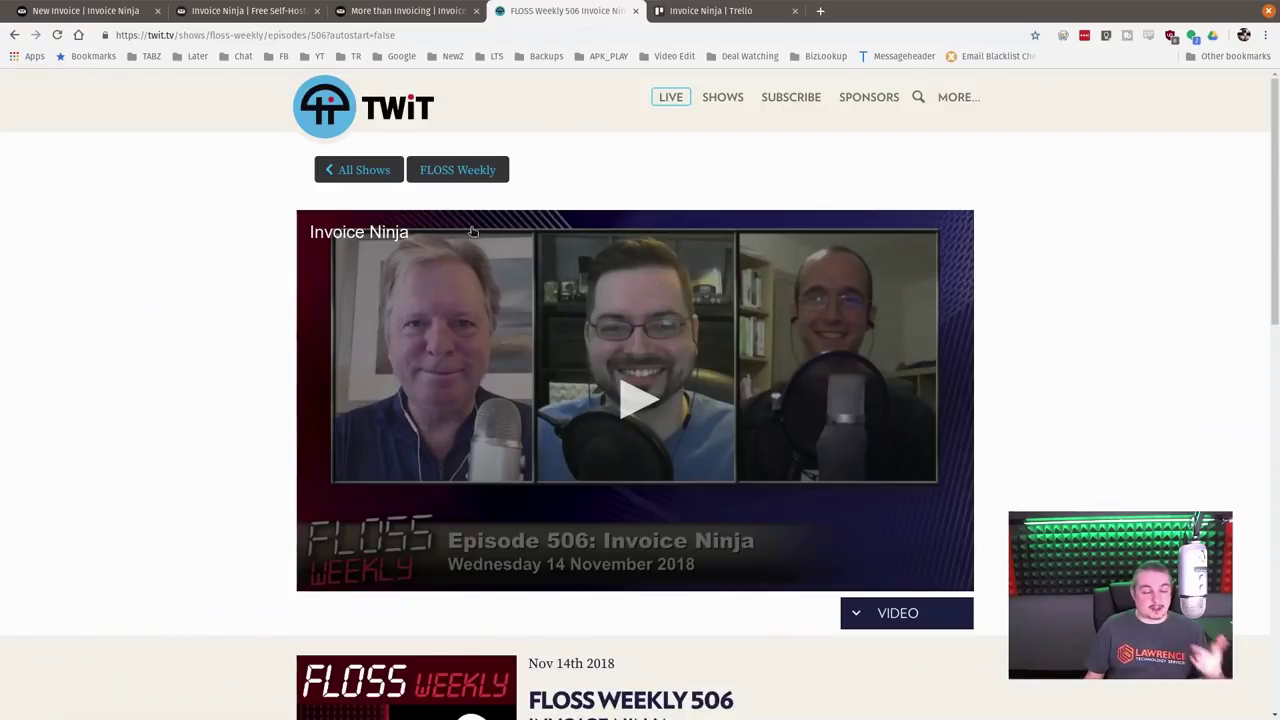
click(676, 8)
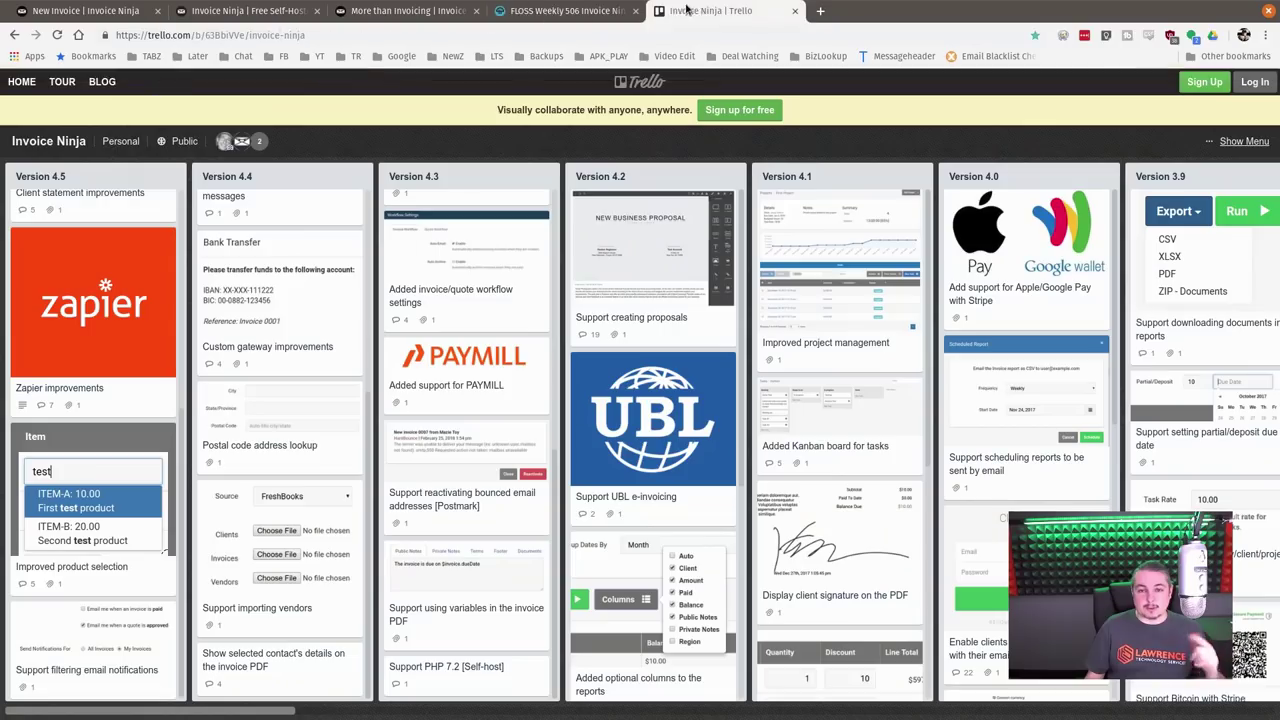
click(585, 9)
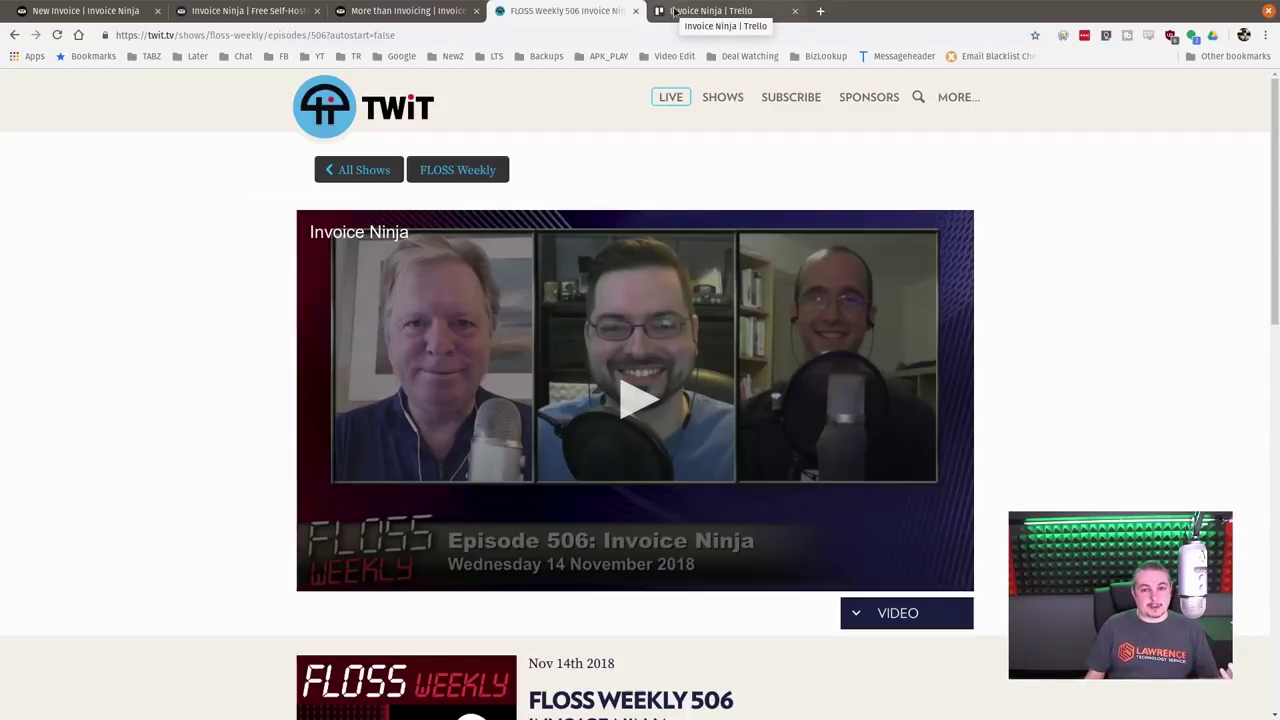
click(675, 10)
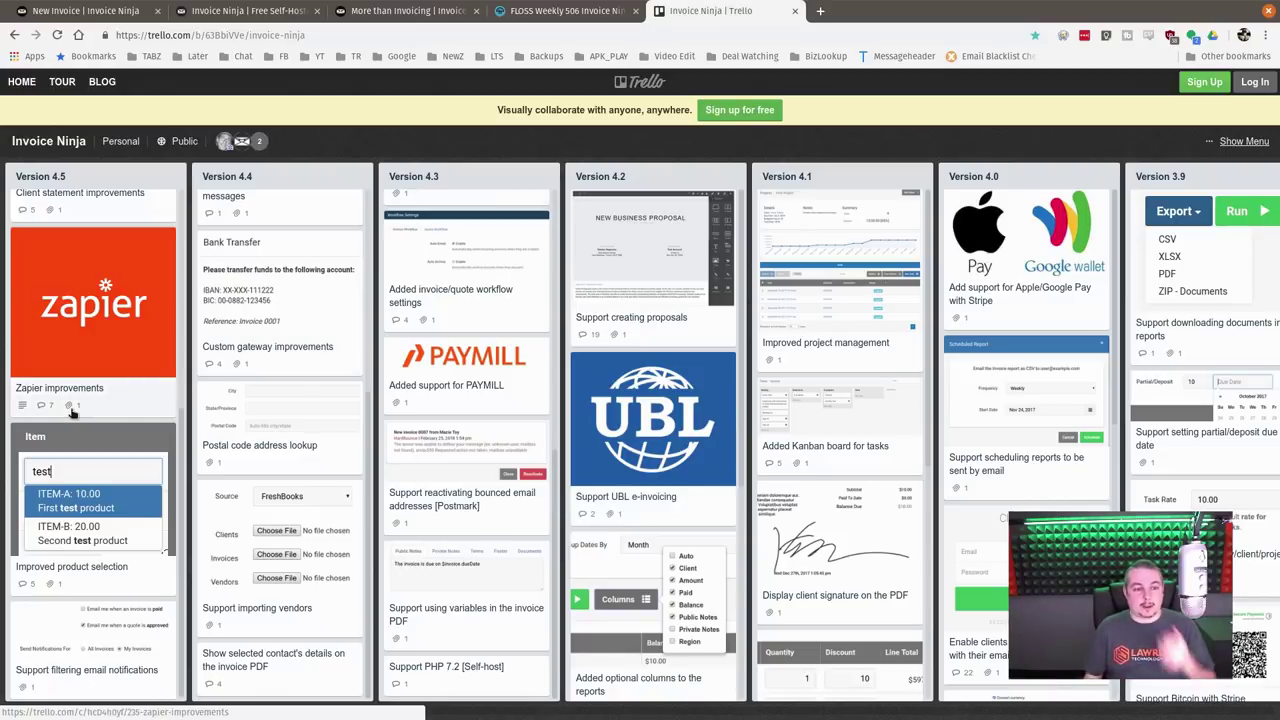
scroll(366, 401, up, 2)
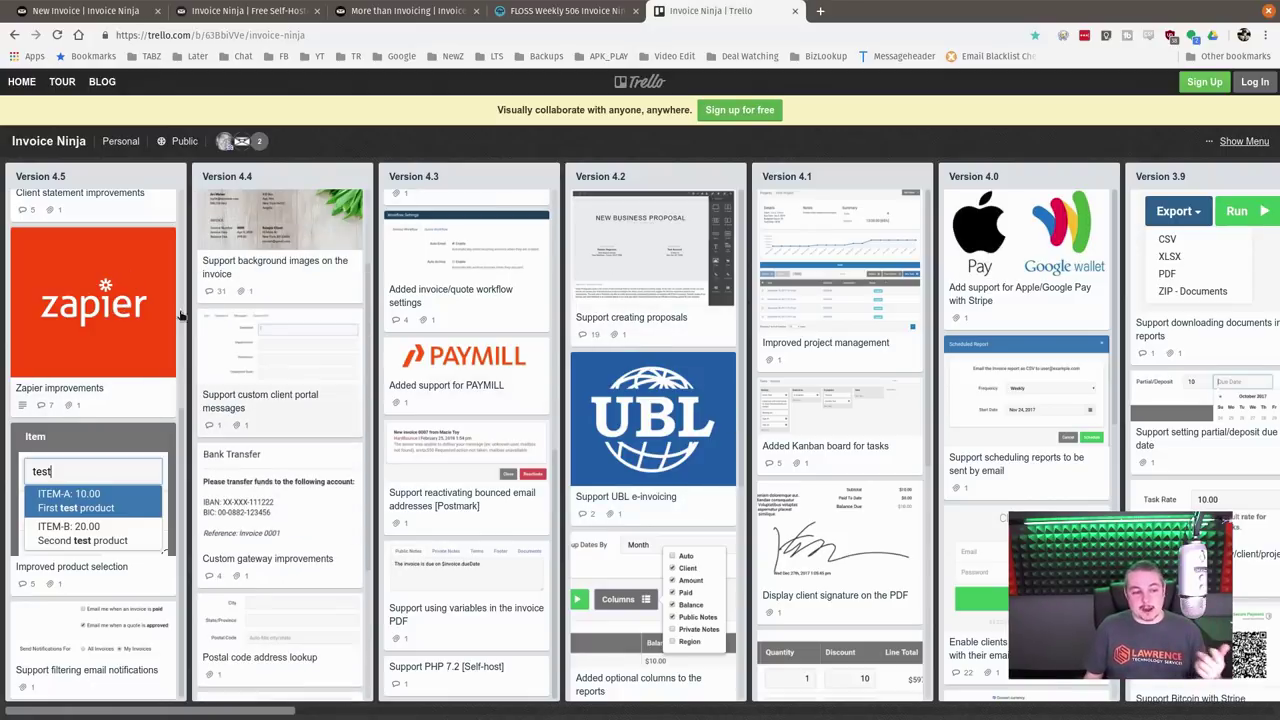